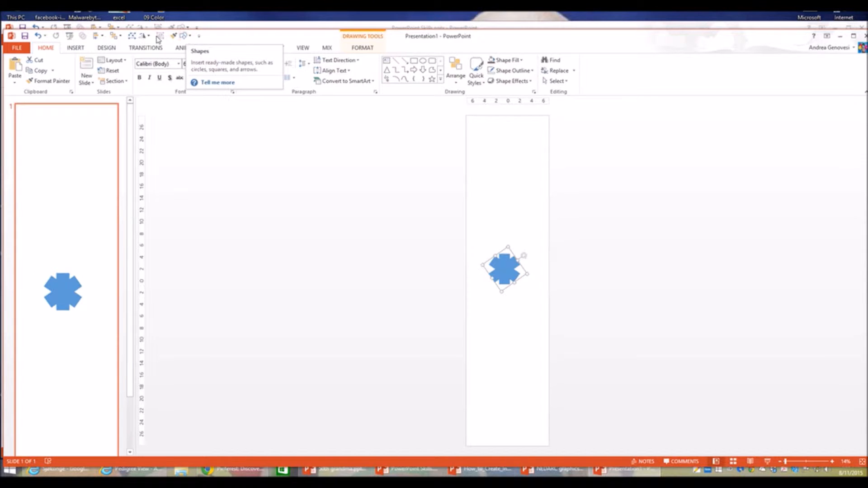
- Draw a Smiley Face shape about 10.08" in diameter above the blue star shape and try adjusting its mouth curve
click(74, 48)
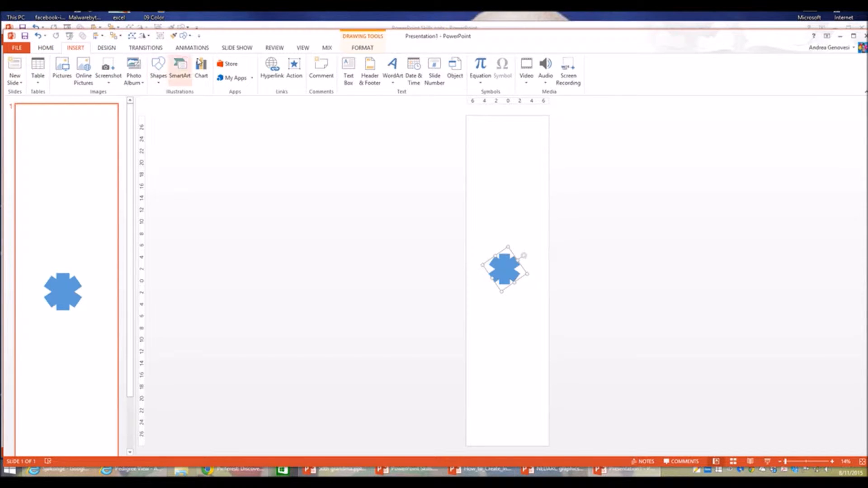
click(190, 38)
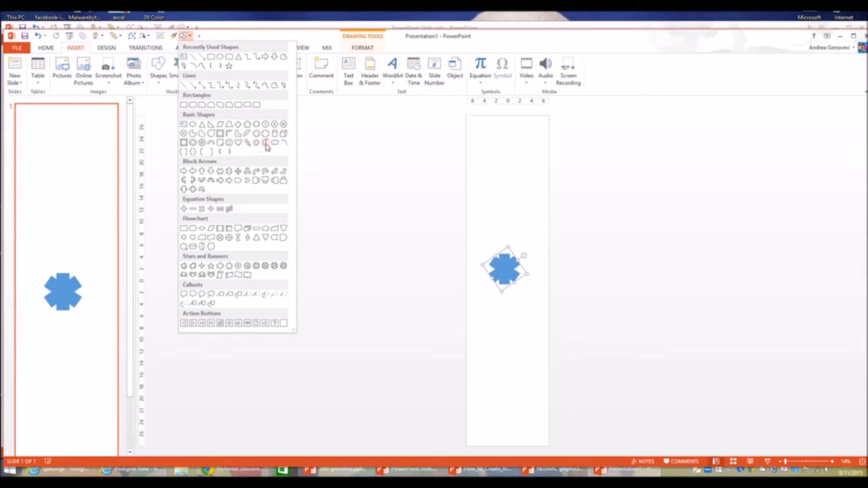
click(230, 143)
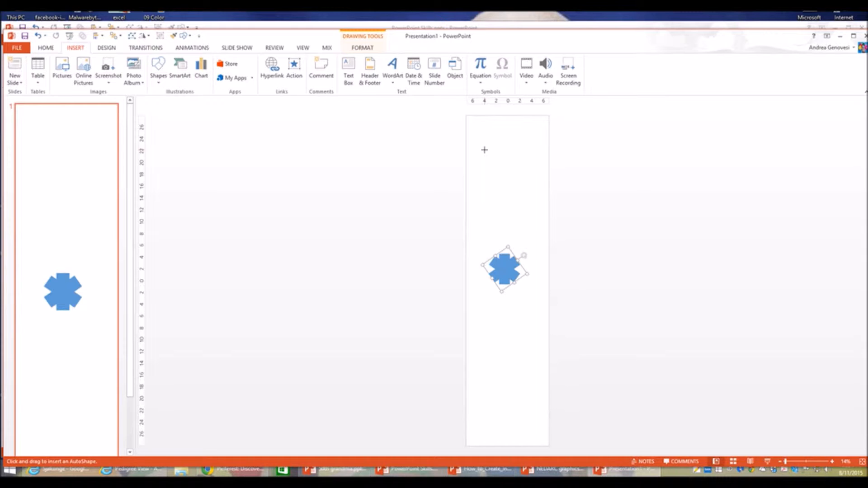
drag(484, 150, 507, 171)
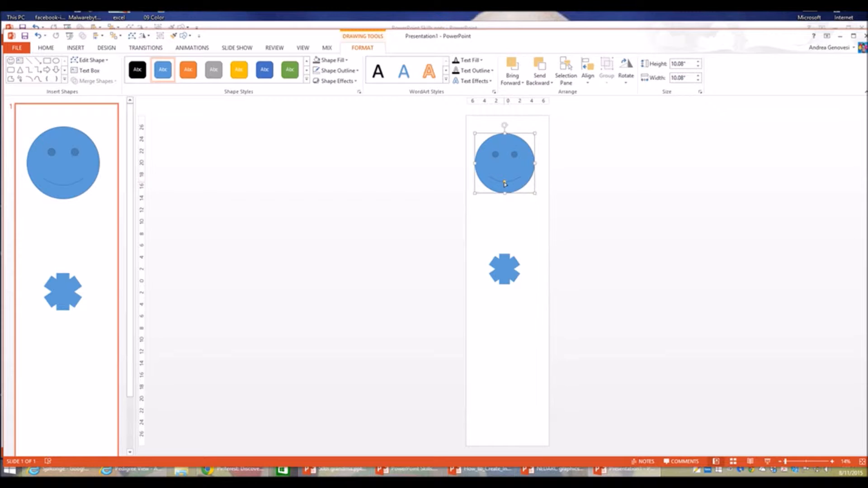
mouse_move(505, 184)
mouse_down()
mouse_move(503, 173)
mouse_move(505, 181)
mouse_up()
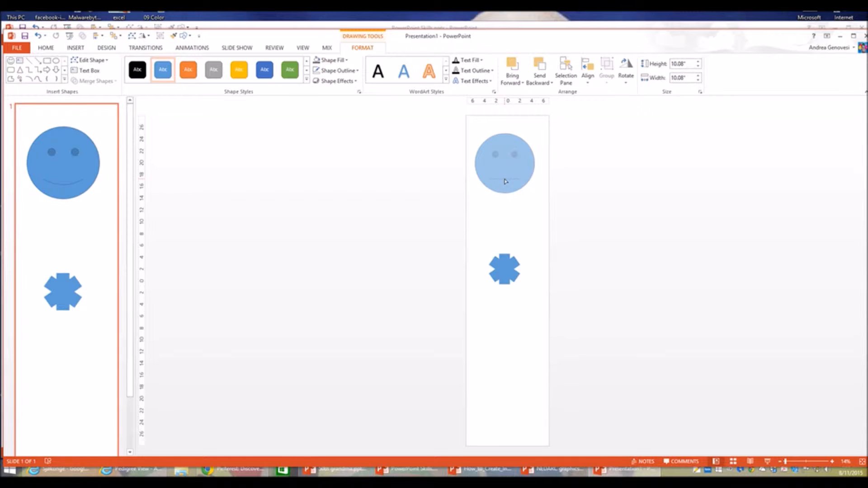
drag(506, 182, 505, 184)
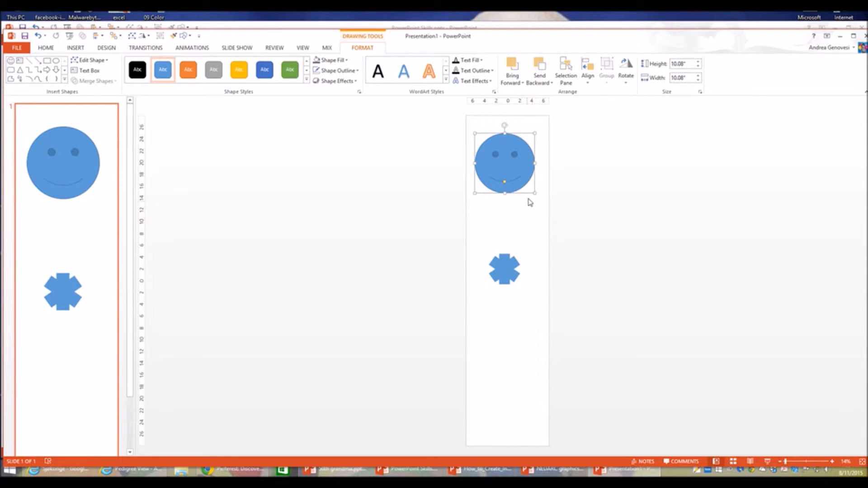
- Give the smiley face the solid gold shape style and a black outline
click(240, 70)
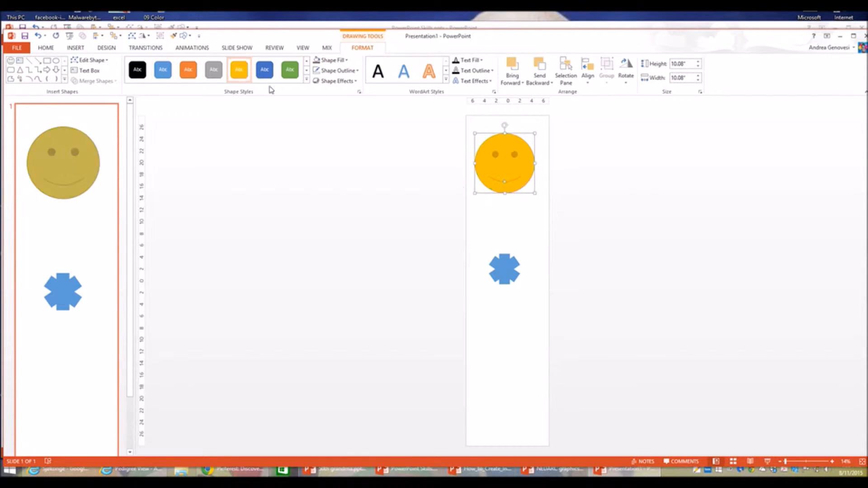
click(521, 229)
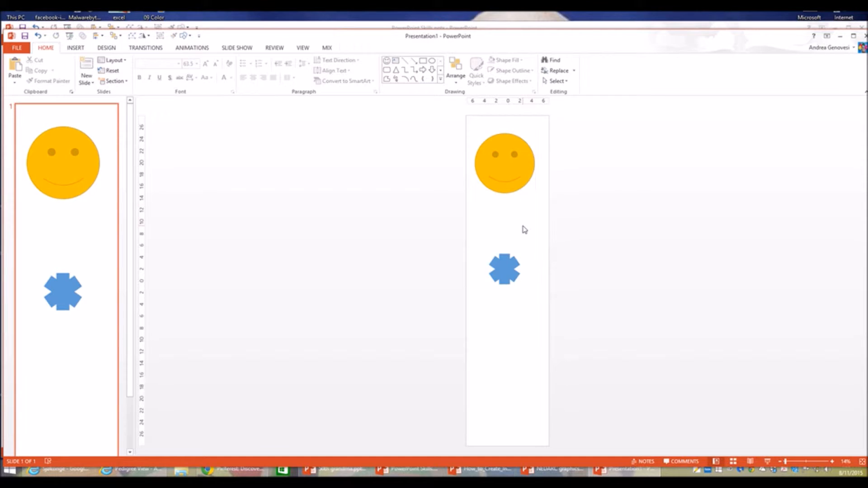
click(505, 167)
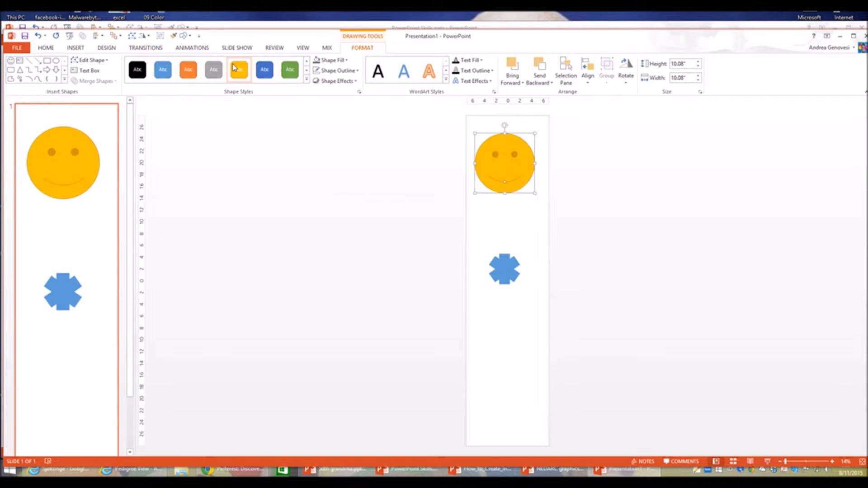
click(347, 60)
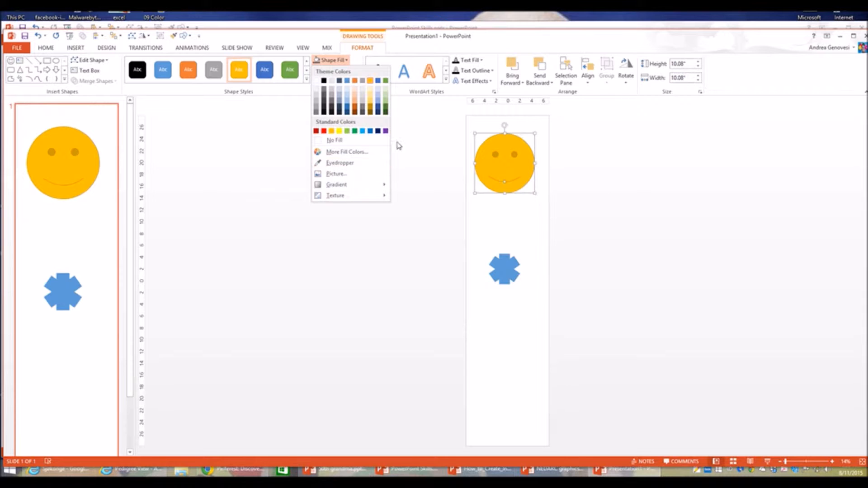
click(407, 141)
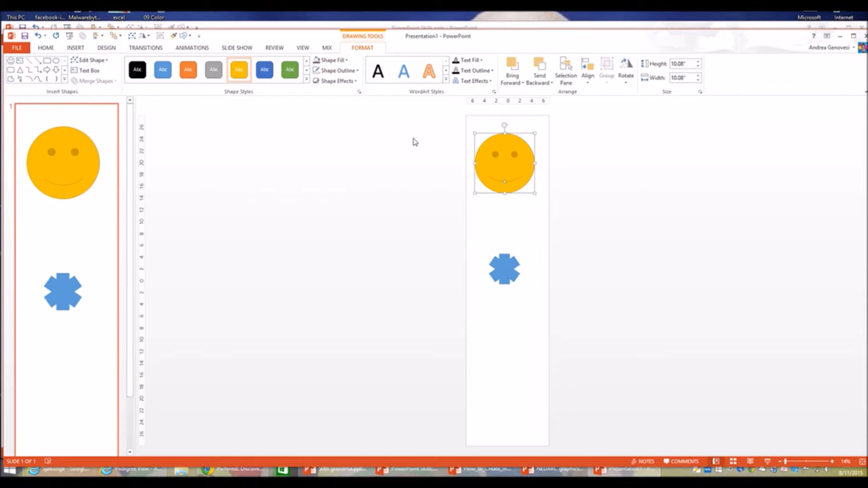
click(361, 74)
click(325, 93)
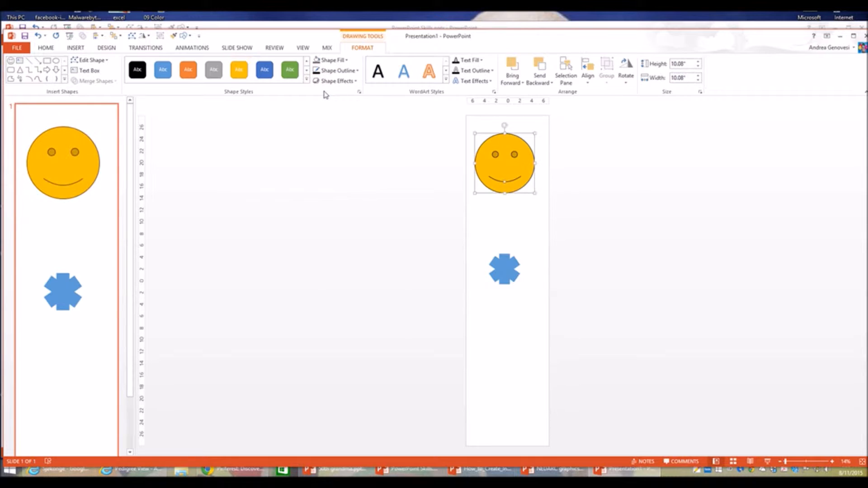
click(420, 167)
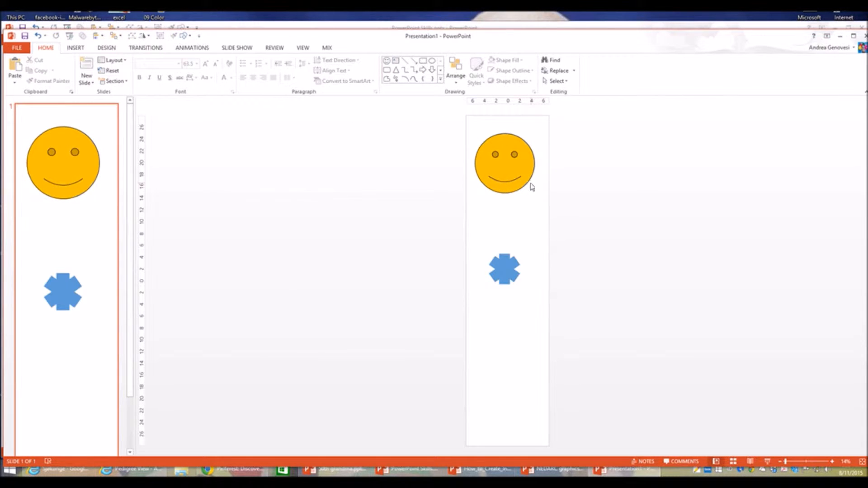
- Draw a "No" Symbol shape directly below the smiley face
click(186, 36)
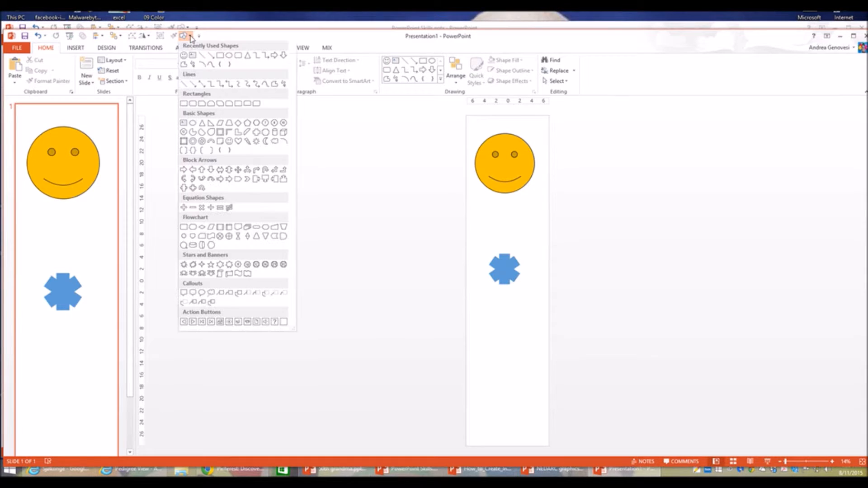
click(202, 142)
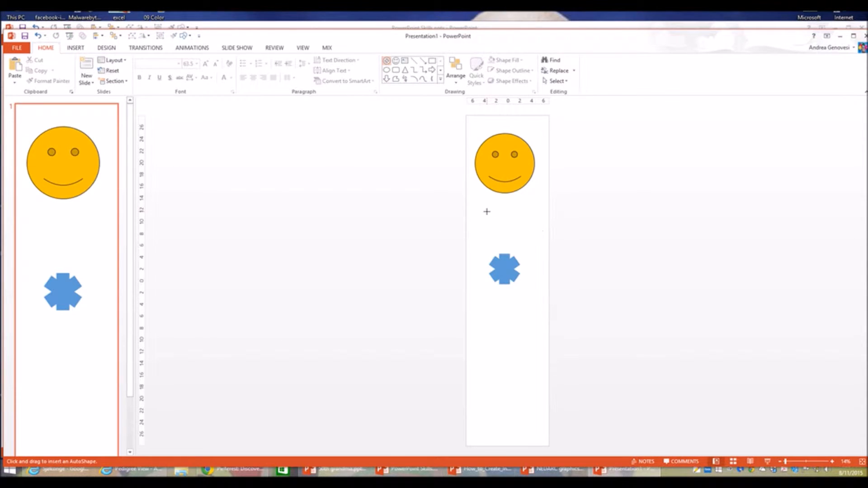
mouse_move(488, 212)
mouse_down()
mouse_move(533, 267)
mouse_move(510, 230)
mouse_move(518, 238)
mouse_up()
scroll(518, 239, up, 5)
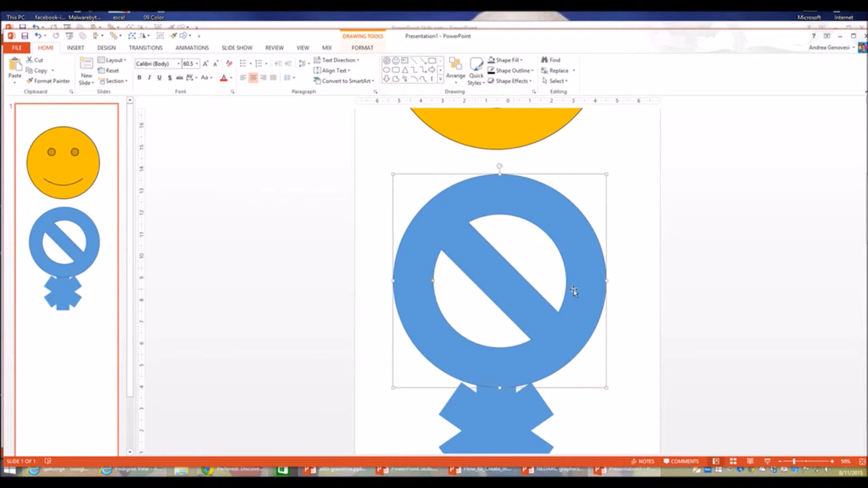
- Thin the band of the "No" Symbol and move the symbol up, clear of the blue star shape
drag(432, 282, 408, 286)
click(379, 303)
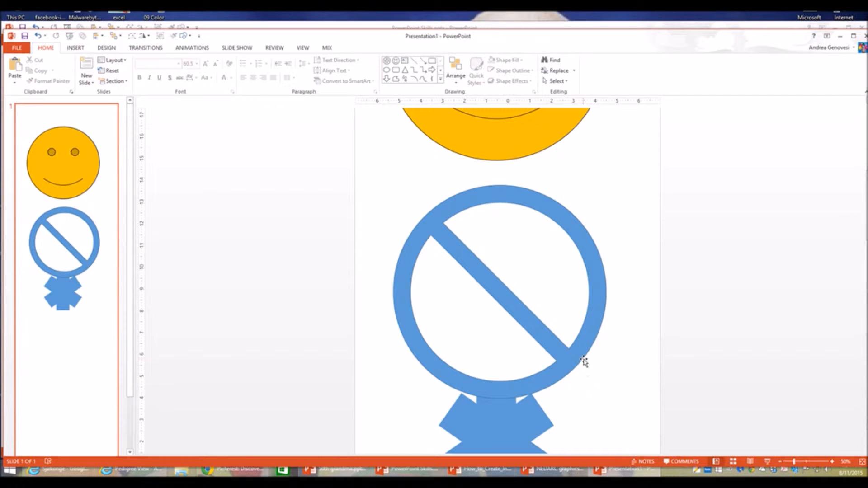
mouse_move(584, 359)
mouse_down()
mouse_move(559, 165)
mouse_move(572, 190)
mouse_move(582, 290)
mouse_up()
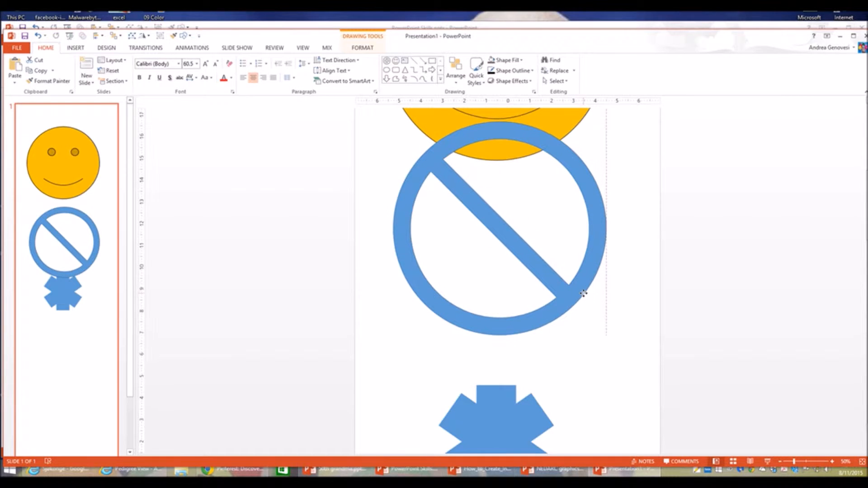
click(647, 313)
- Reshape the smiley face's mouth into a frown
scroll(647, 313, up, 4)
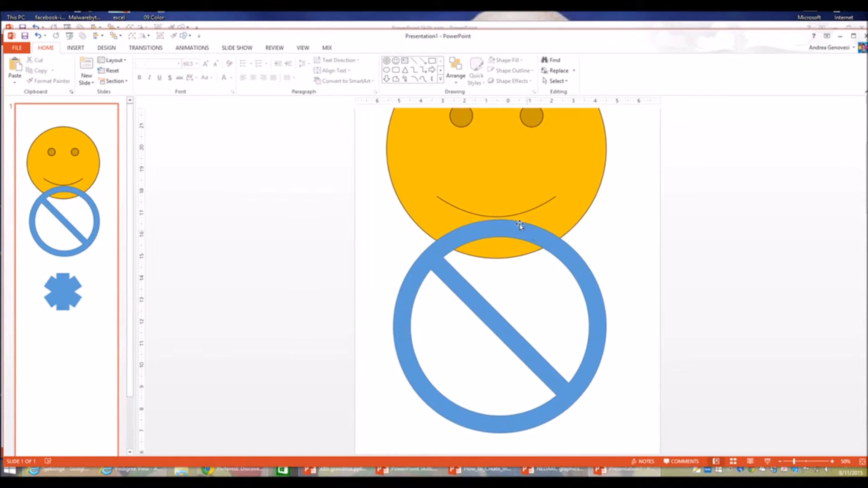
click(529, 210)
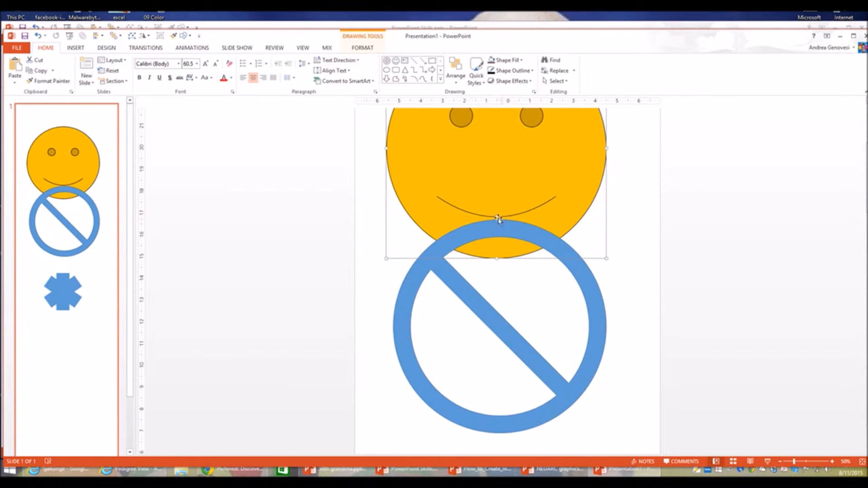
drag(496, 219, 497, 187)
click(606, 372)
- Move the "No" Symbol over the face and enlarge it to about 12.81" so that it encircles the face
drag(585, 320, 584, 190)
scroll(609, 265, up, 2)
scroll(608, 265, up, 1)
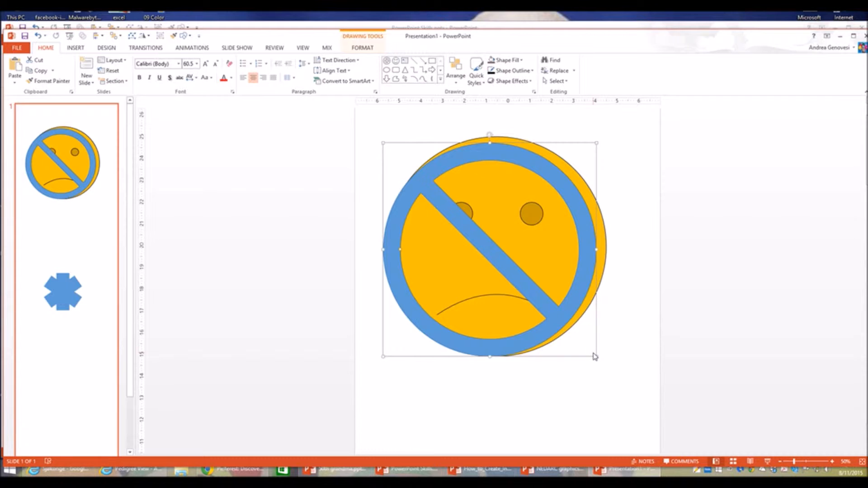
drag(596, 358, 662, 422)
drag(612, 370, 585, 337)
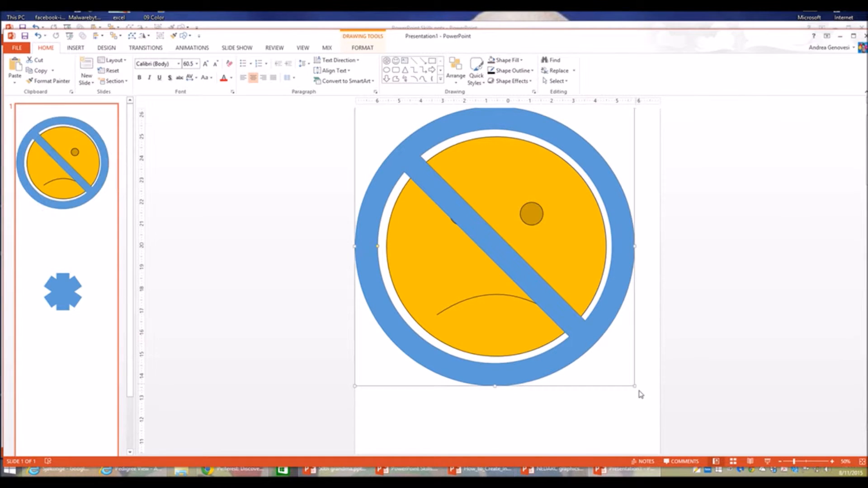
- Shrink the yellow face and reposition it inside the ring of the "No" Symbol
click(568, 237)
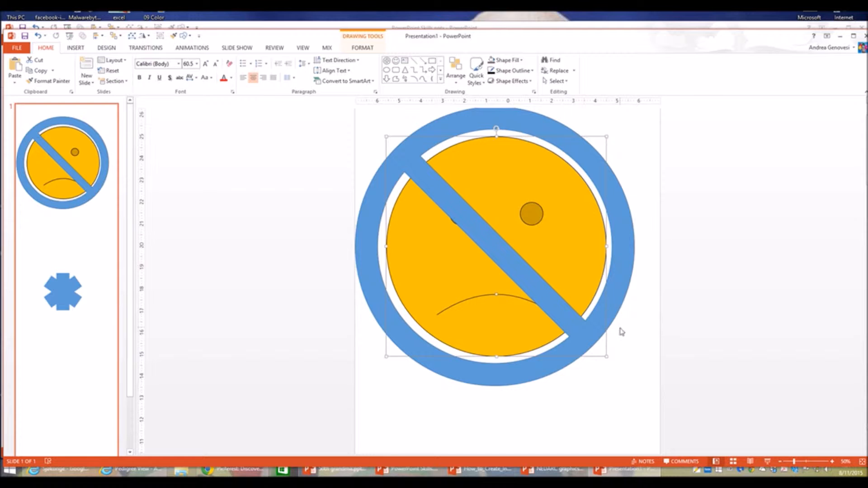
drag(607, 356, 568, 317)
drag(535, 235, 547, 262)
- Fill the "No" Symbol with the standard red color
double_click(596, 329)
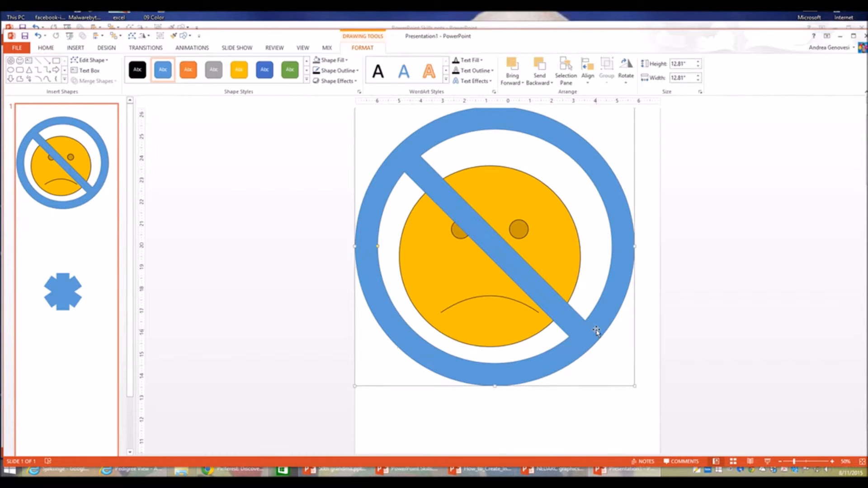
click(307, 79)
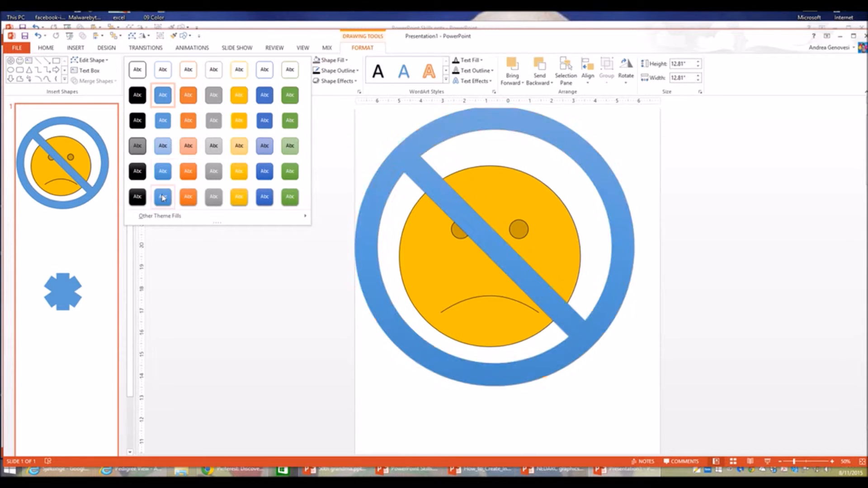
click(346, 62)
click(346, 62)
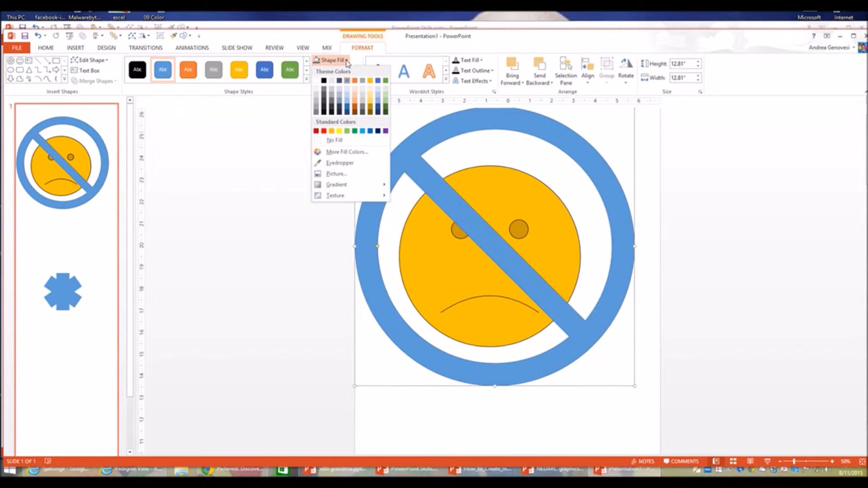
click(323, 131)
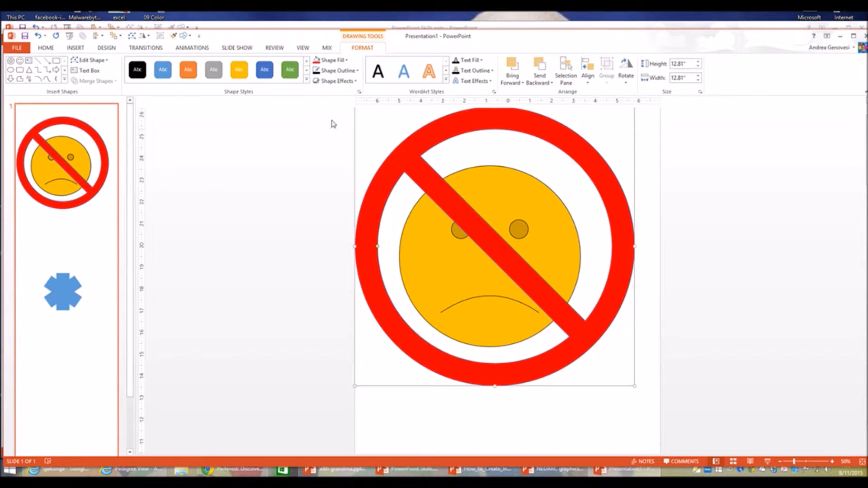
- Remove the outline of the "No" Symbol and shift the symbol slightly down to center it around the face
click(354, 71)
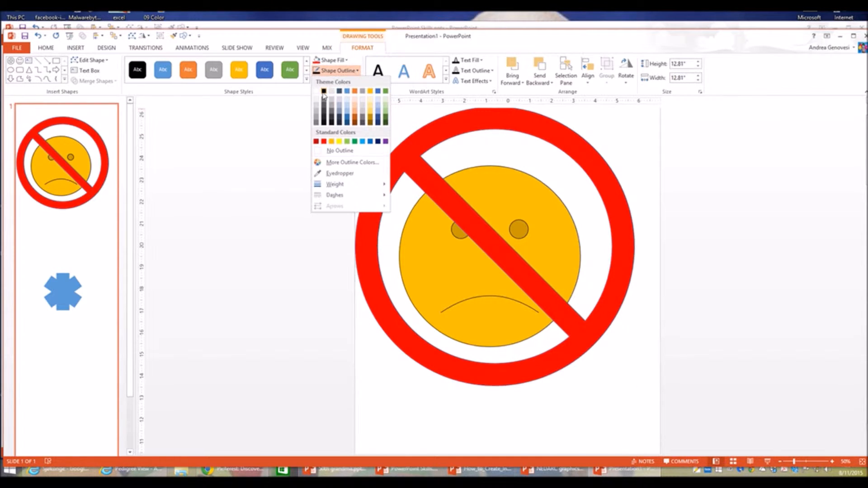
click(337, 151)
click(280, 177)
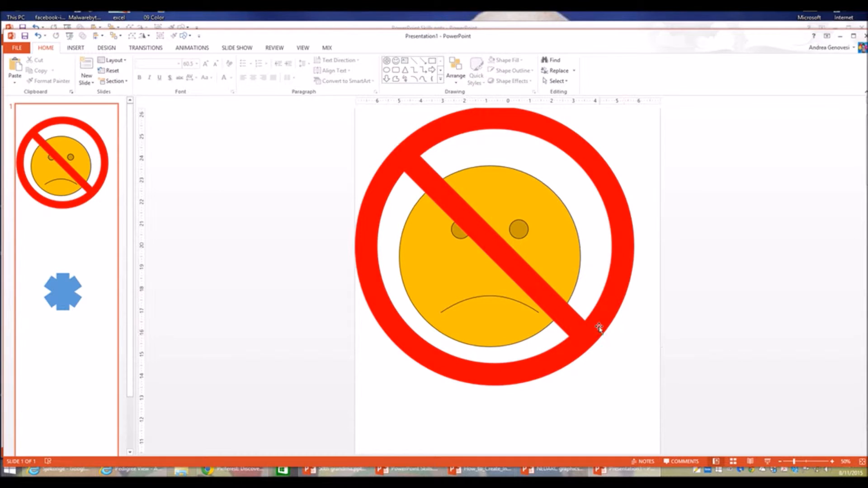
drag(600, 330, 602, 338)
click(709, 357)
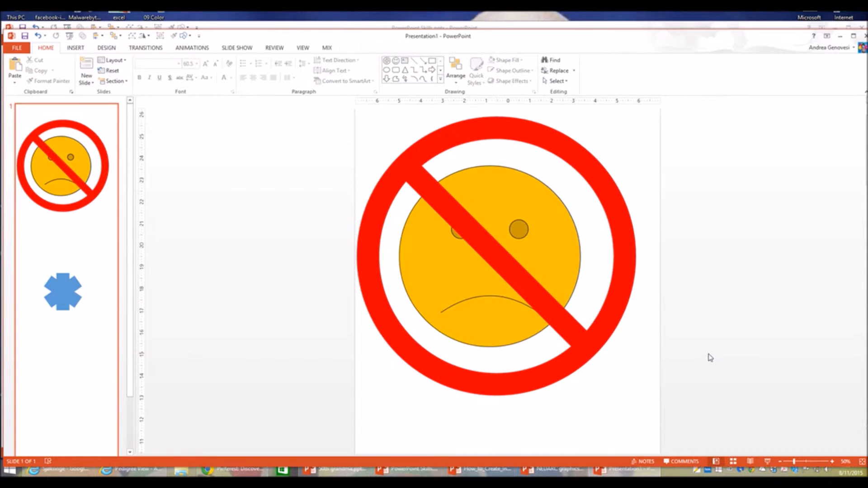